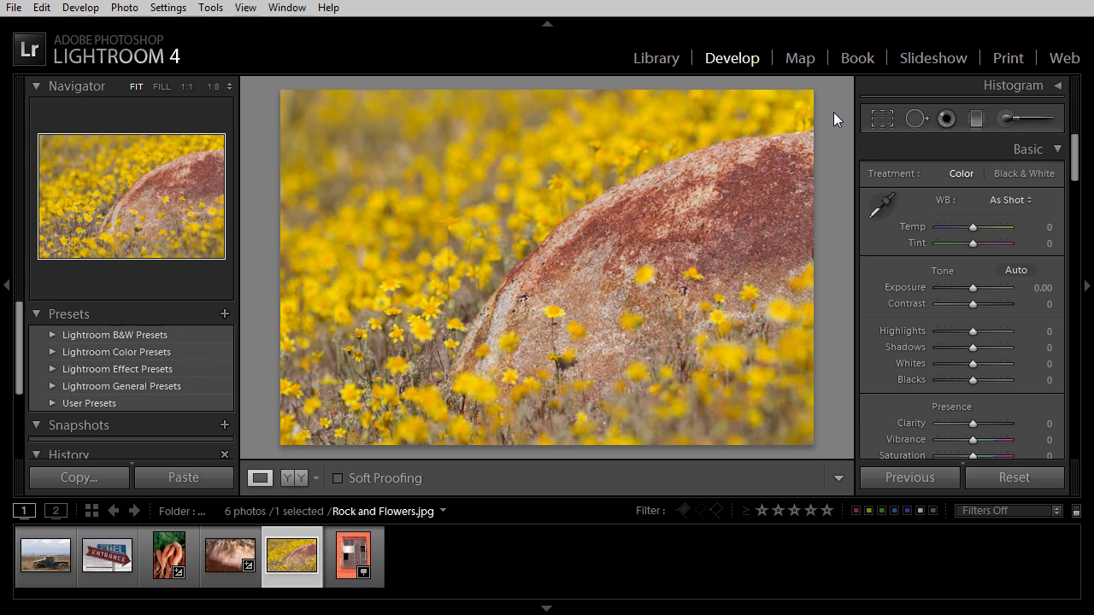
# Step: Centre the Detail preview on the rock's left edge just above the small yellow flower, using the detail zoom area picker
pyautogui.moveTo(1075, 148); pyautogui.dragTo(1053, 296)
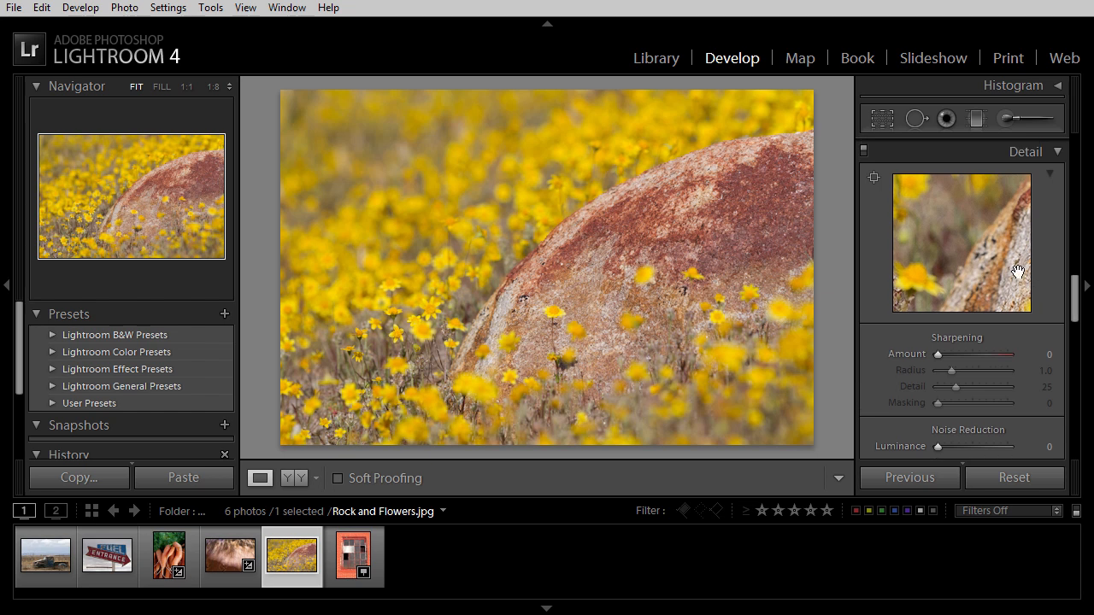
pyautogui.click(969, 249)
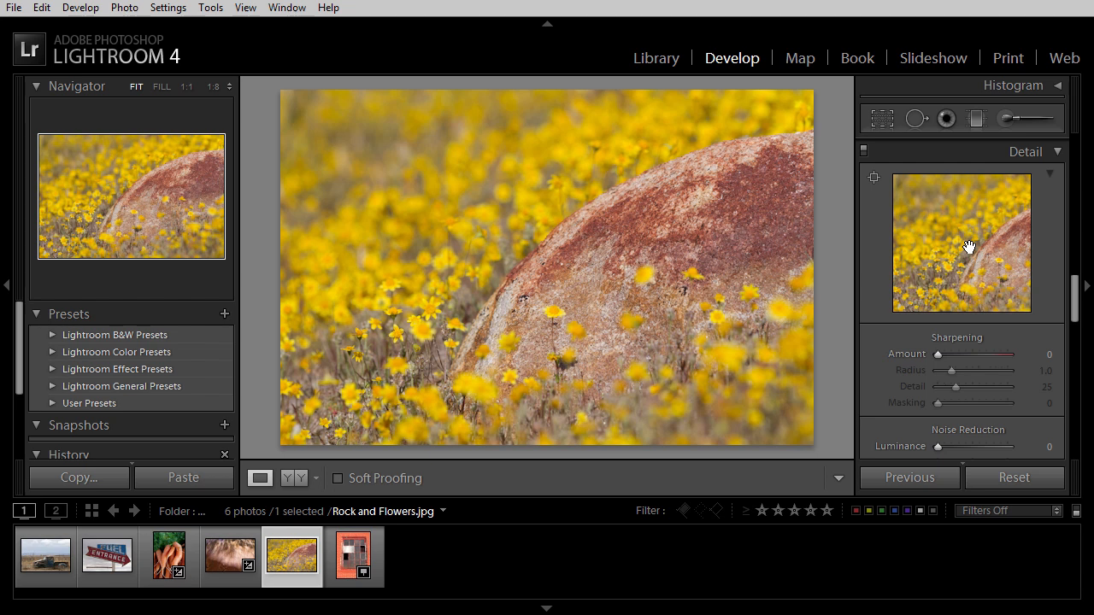
pyautogui.moveTo(969, 247); pyautogui.dragTo(930, 226)
pyautogui.click(970, 242)
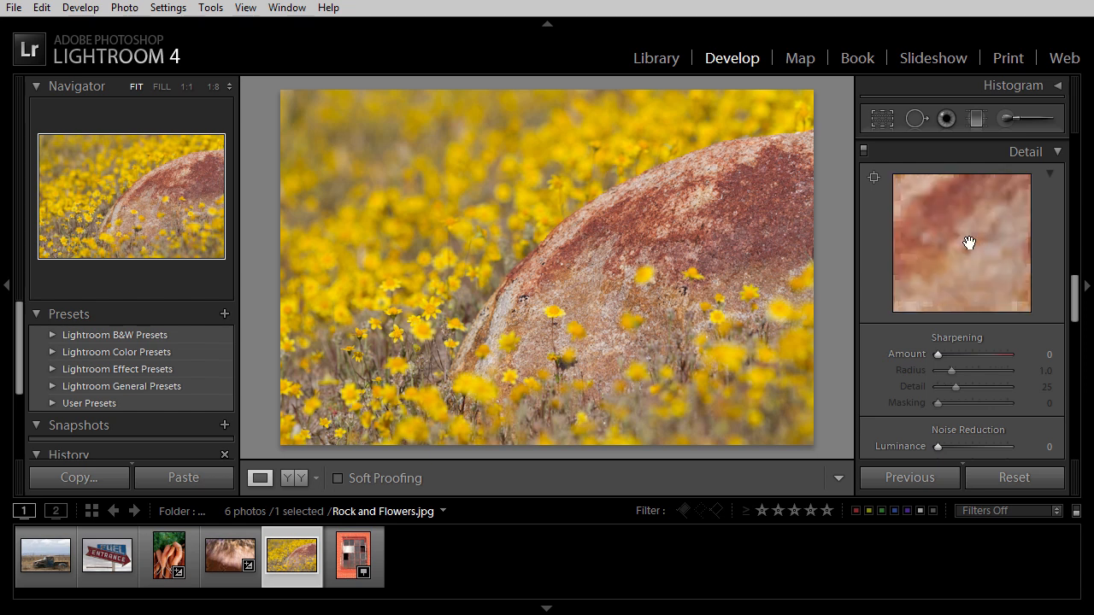
pyautogui.moveTo(960, 233)
pyautogui.mouseDown()
pyautogui.moveTo(971, 268)
pyautogui.moveTo(967, 244)
pyautogui.moveTo(984, 240)
pyautogui.moveTo(977, 268)
pyautogui.moveTo(967, 274)
pyautogui.moveTo(953, 247)
pyautogui.mouseUp()
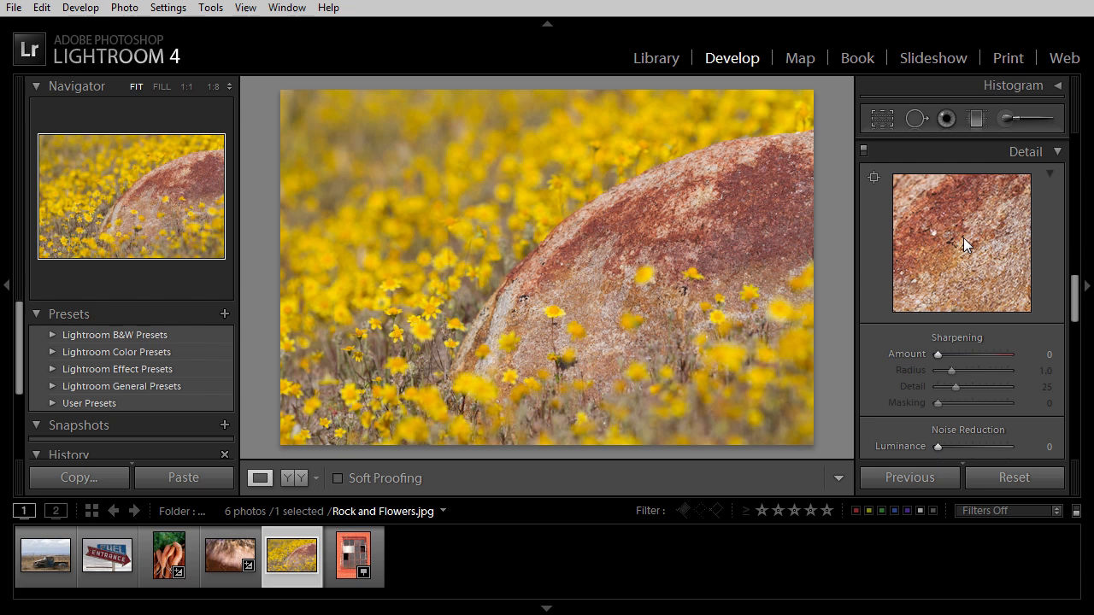
pyautogui.click(874, 177)
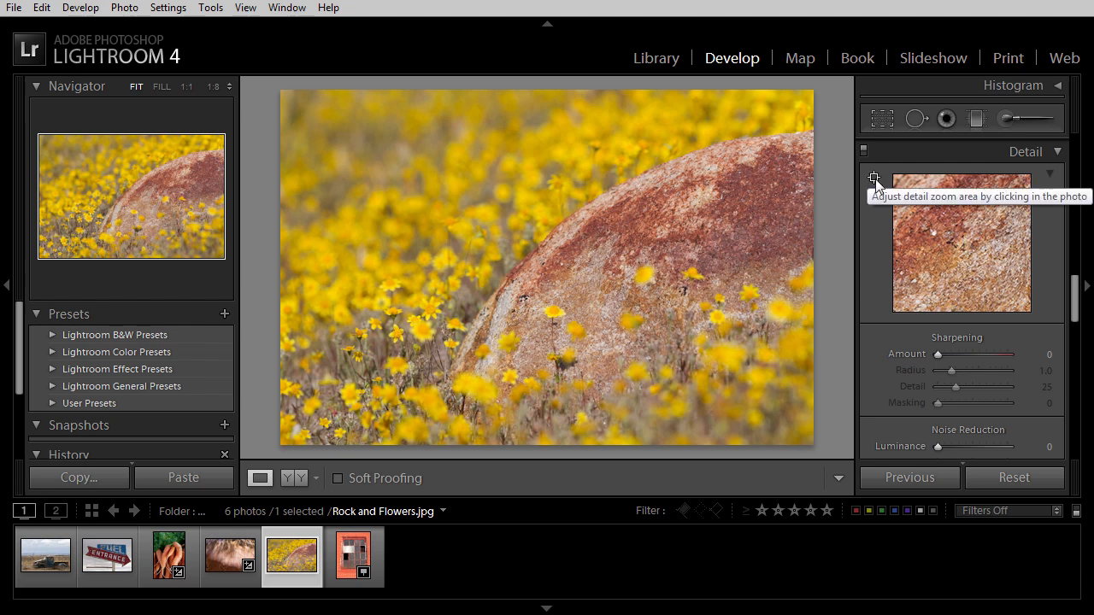
pyautogui.click(708, 207)
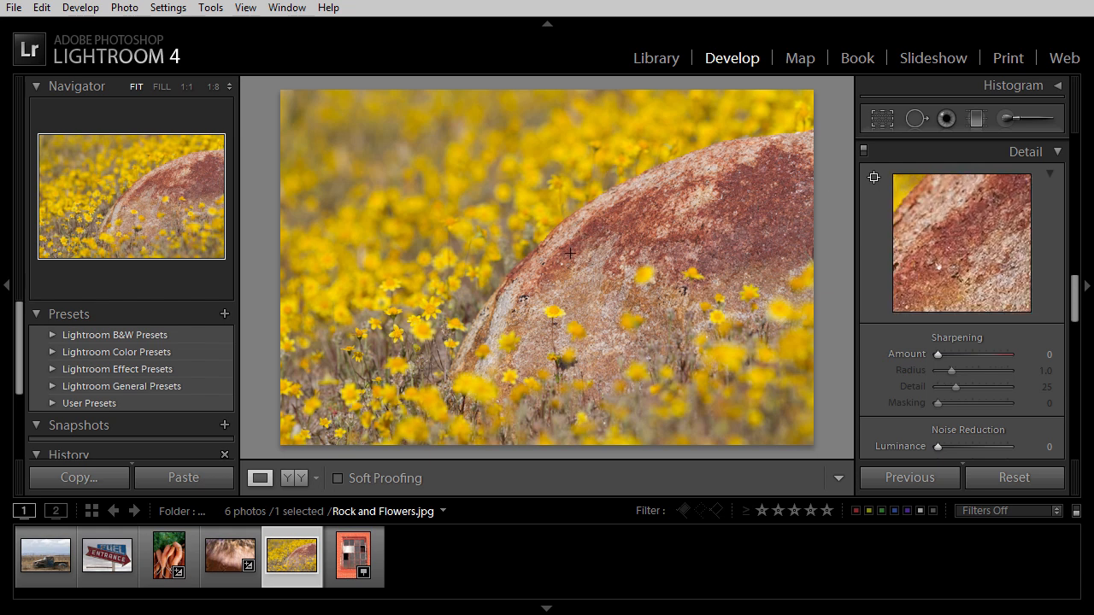
pyautogui.click(546, 285)
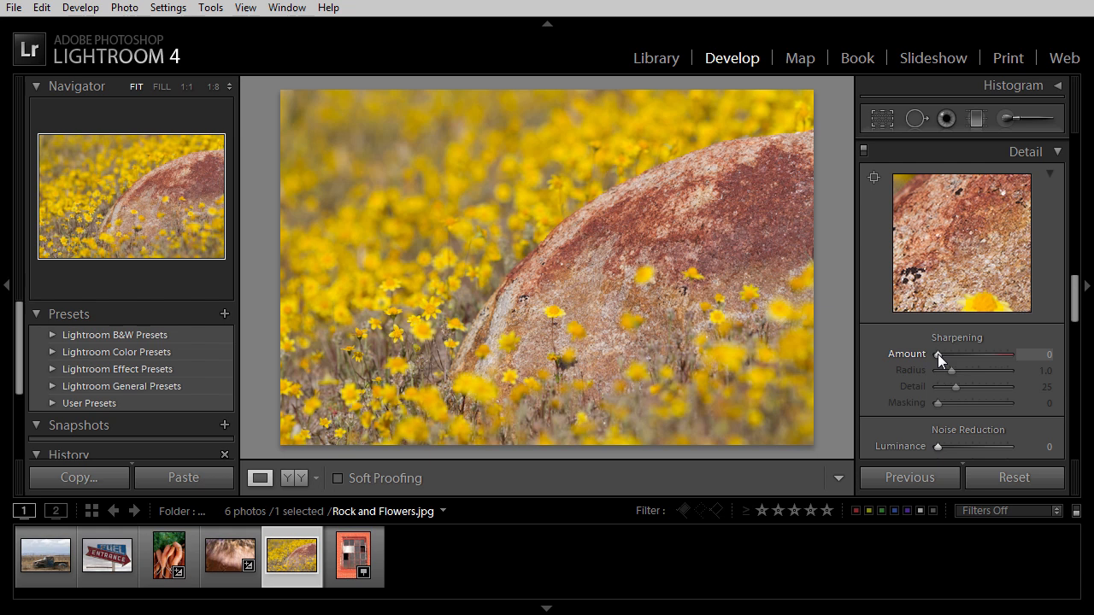
# Step: Set the sharpening Amount to 119 and Radius to 3.0, viewing the photo at 1:1
pyautogui.moveTo(937, 354); pyautogui.dragTo(993, 355)
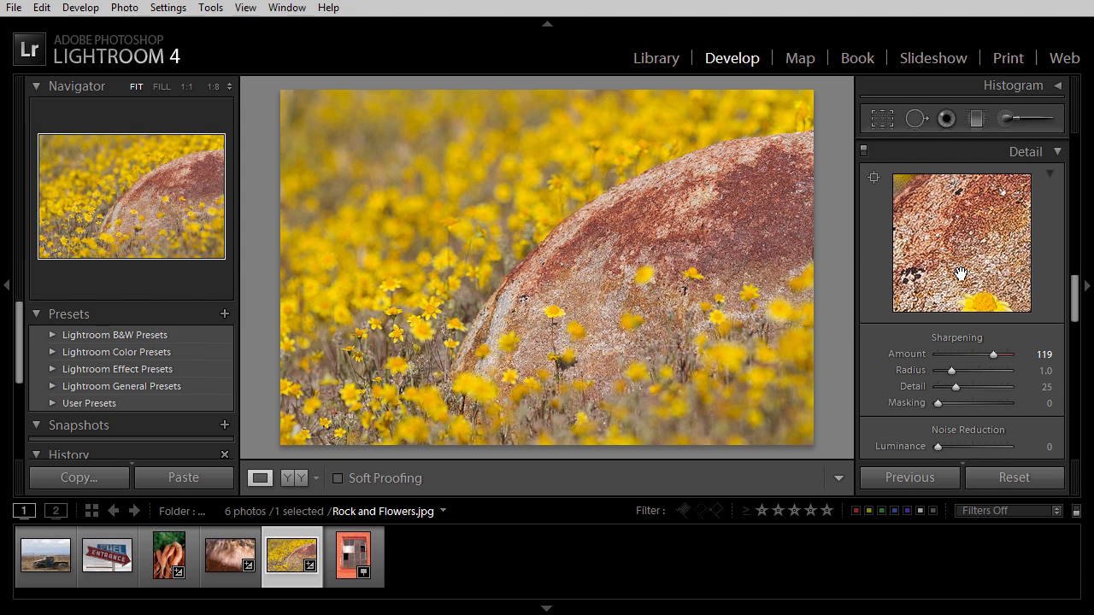
pyautogui.click(559, 254)
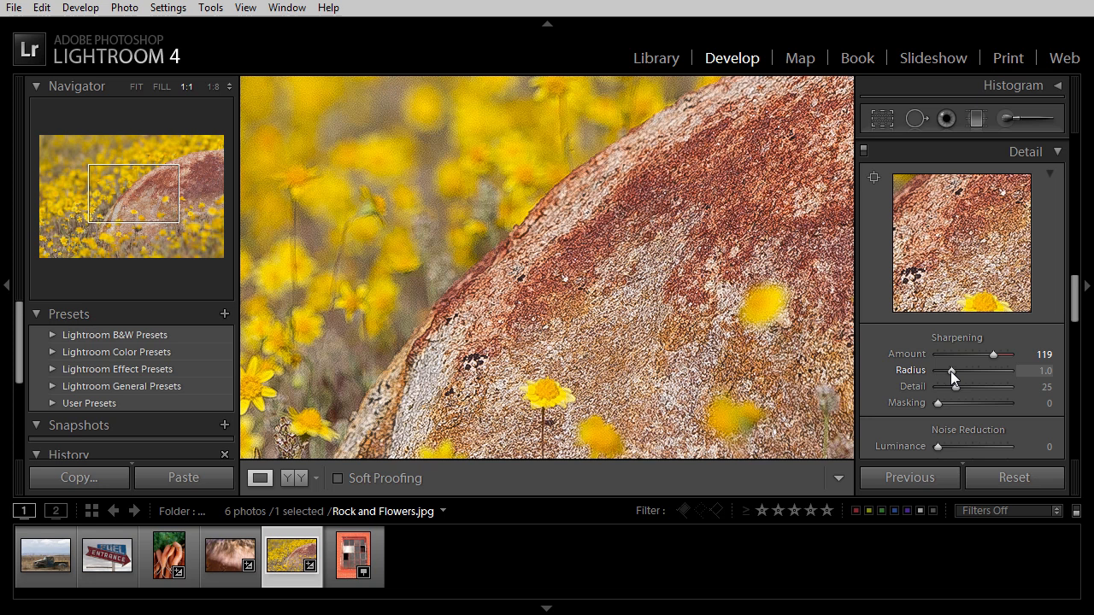
pyautogui.moveTo(951, 371); pyautogui.dragTo(1008, 368)
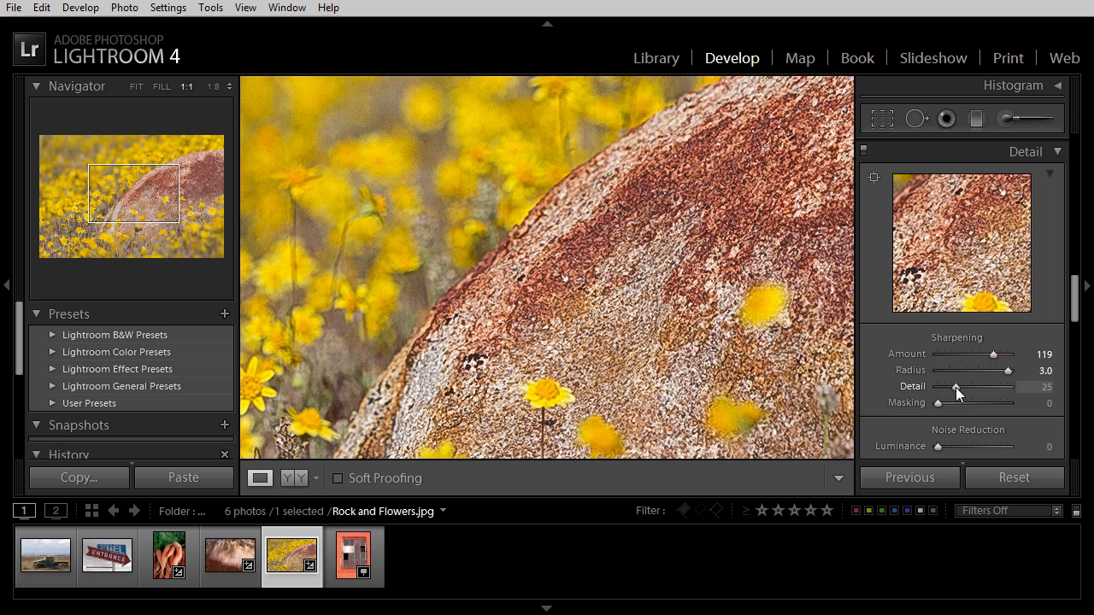
# Step: Try sharpening Detail at 0, 91 and 54, and raise Masking to 100
pyautogui.moveTo(955, 388); pyautogui.dragTo(949, 387)
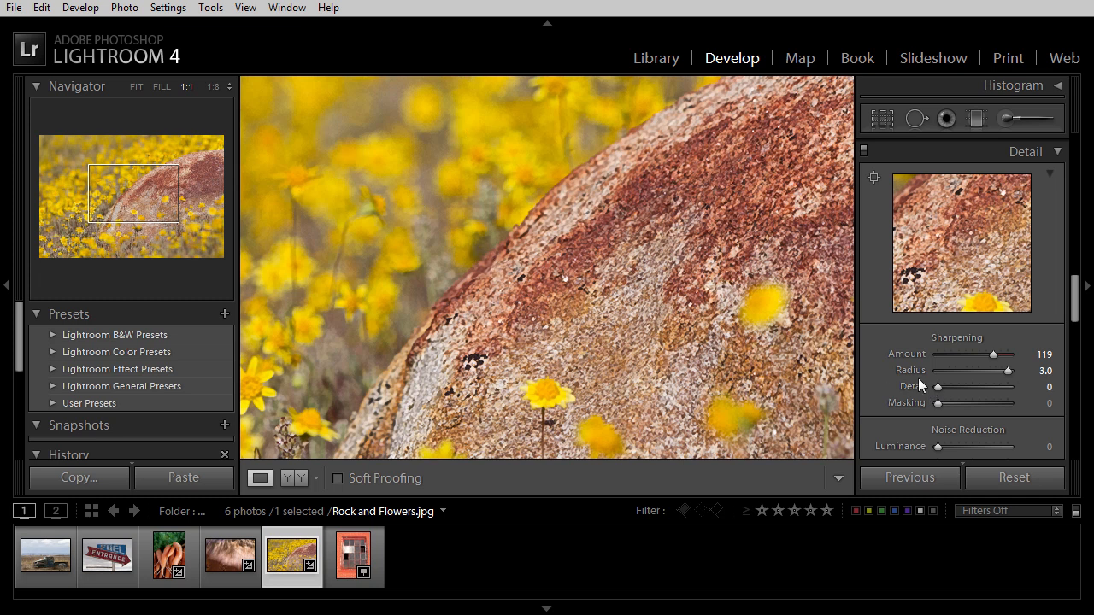
pyautogui.moveTo(938, 387); pyautogui.dragTo(1002, 390)
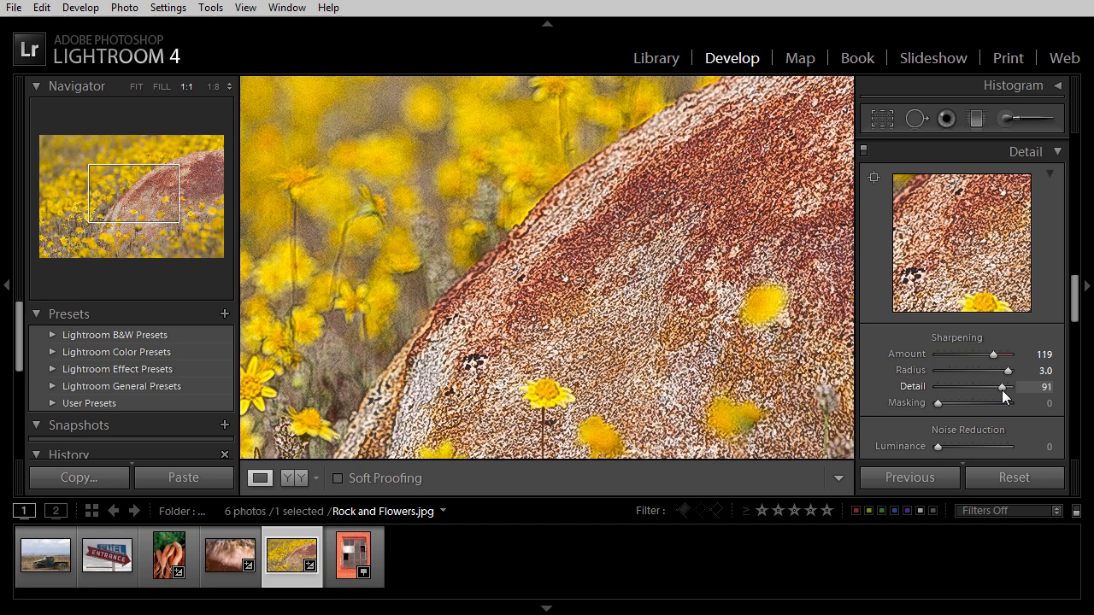
pyautogui.moveTo(1002, 389); pyautogui.dragTo(975, 390)
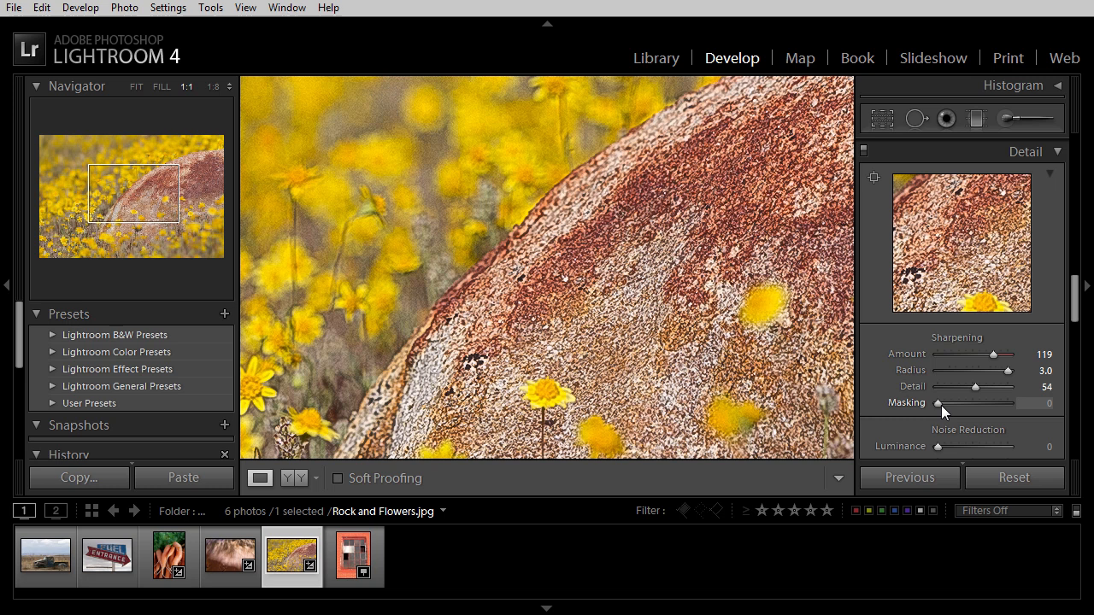
pyautogui.moveTo(936, 403); pyautogui.dragTo(1009, 408)
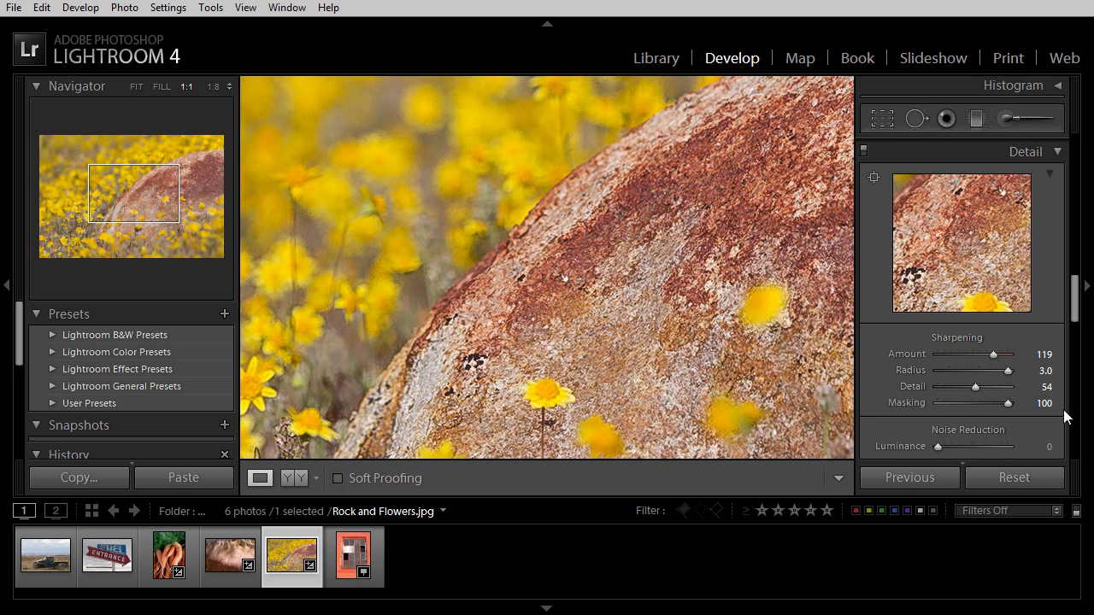
# Step: Return the sharpening Radius to 1.0 and Detail and Masking to 0, and raise Amount to 132
pyautogui.moveTo(1007, 403); pyautogui.dragTo(961, 356)
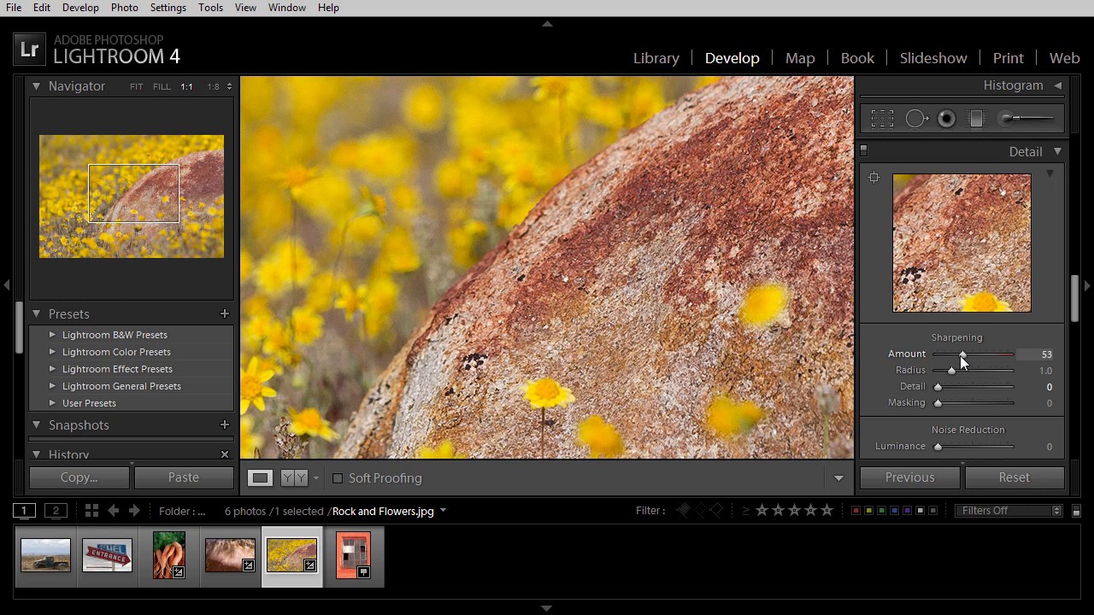
pyautogui.keyDown('alt'); pyautogui.click(963, 356); pyautogui.keyUp('alt')
pyautogui.moveTo(962, 355); pyautogui.dragTo(999, 357)
# Step: Compare sharpening Radius values from 2.7 down to 0.5 in the grayscale preview and set Radius to 0.8
pyautogui.press('alt')
pyautogui.moveTo(950, 370); pyautogui.dragTo(980, 373)
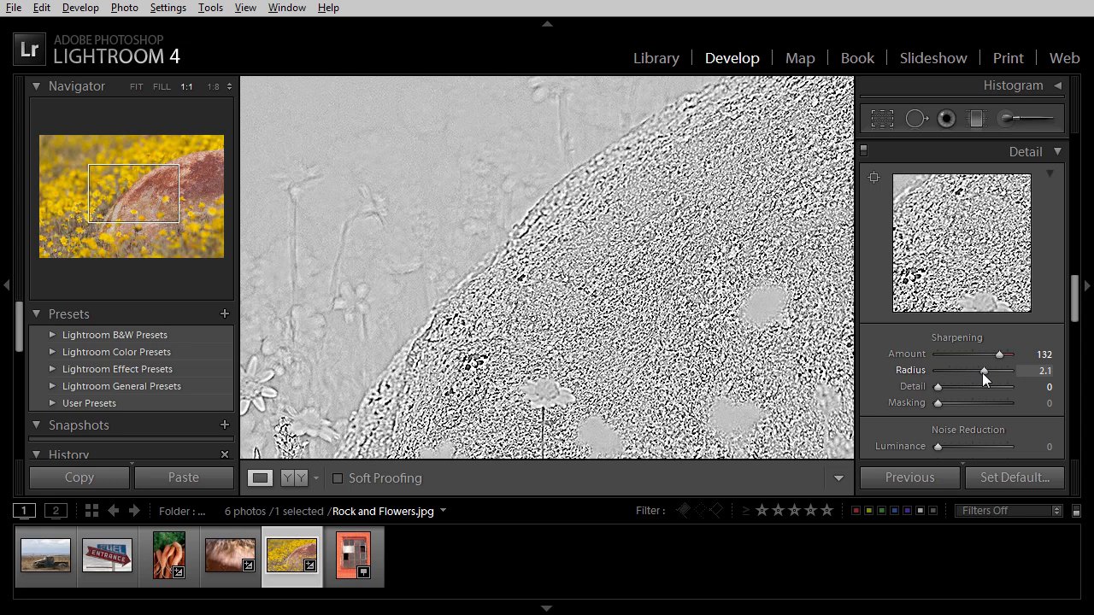
pyautogui.moveTo(982, 373); pyautogui.dragTo(998, 371)
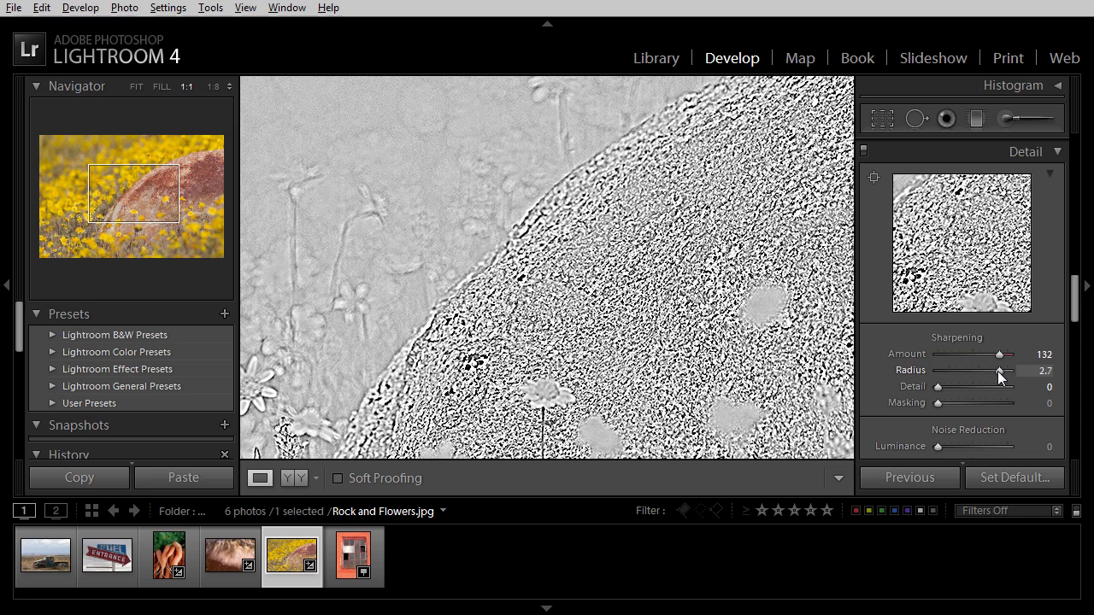
pyautogui.moveTo(998, 371); pyautogui.dragTo(938, 369)
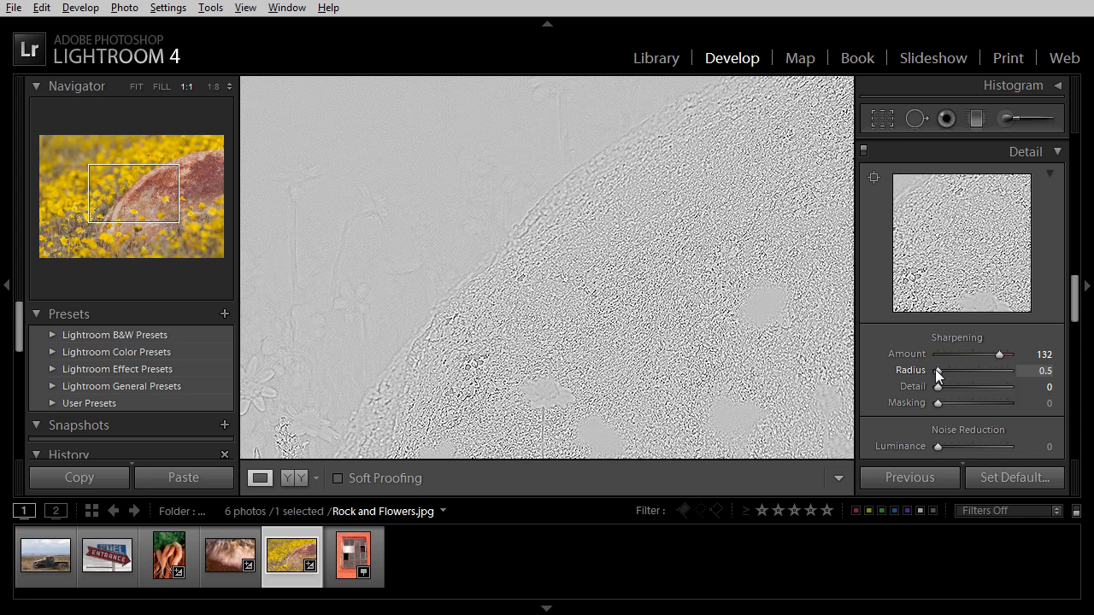
pyautogui.moveTo(936, 370); pyautogui.dragTo(941, 370)
pyautogui.moveTo(941, 369)
pyautogui.mouseDown()
pyautogui.moveTo(977, 369)
pyautogui.moveTo(944, 371)
pyautogui.mouseUp()
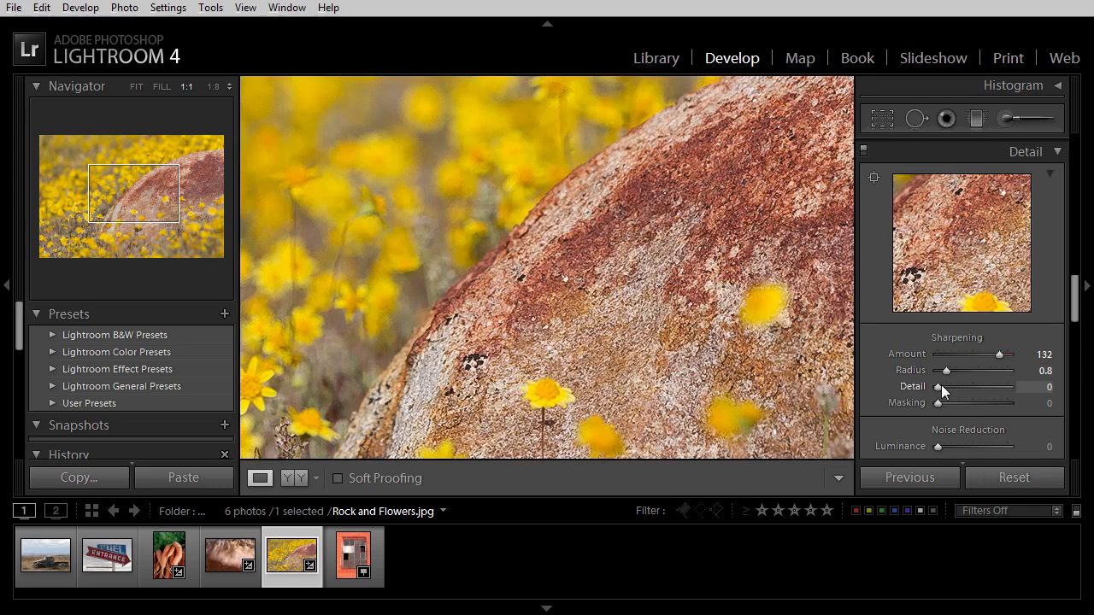
# Step: Try the sharpening Detail at 100 and 0 in the grayscale preview, and settle on 30
pyautogui.press('alt')
pyautogui.moveTo(937, 386); pyautogui.dragTo(1004, 386)
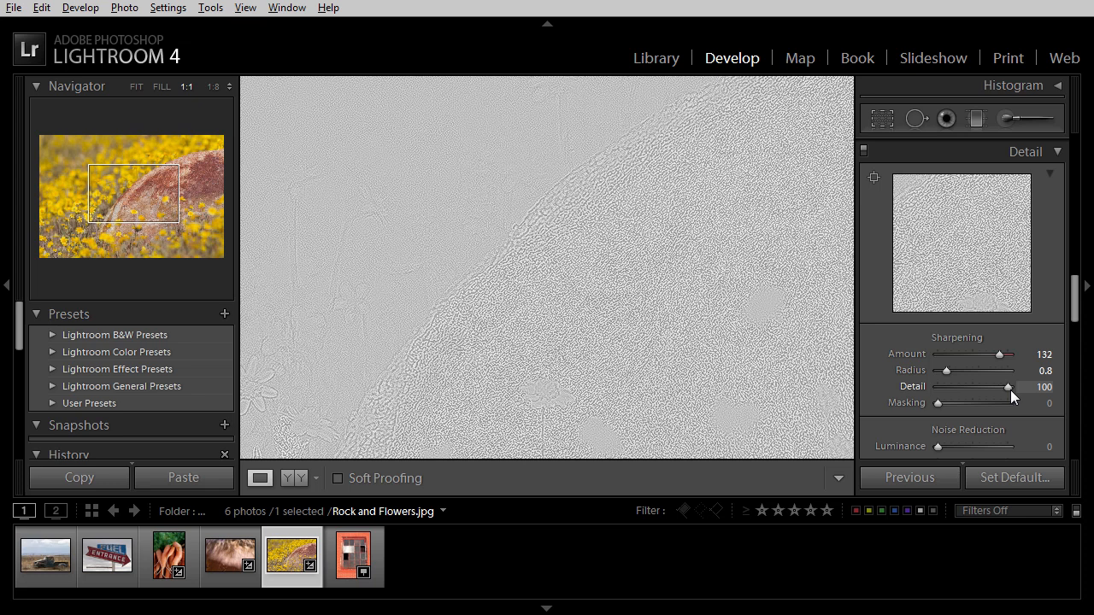
pyautogui.moveTo(1011, 390); pyautogui.dragTo(934, 386)
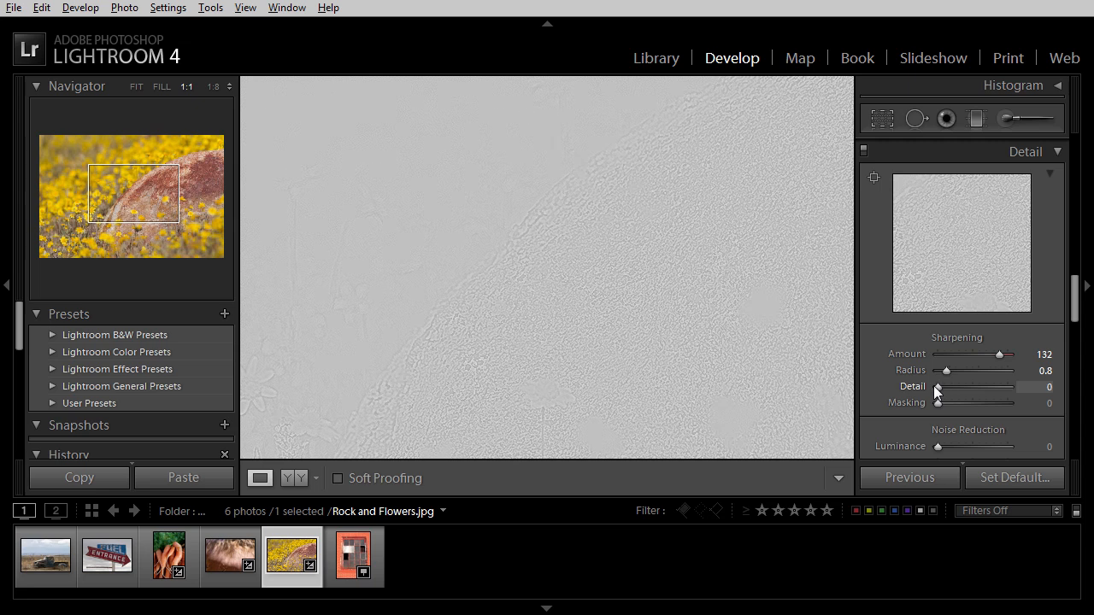
pyautogui.moveTo(933, 386)
pyautogui.mouseDown()
pyautogui.moveTo(959, 383)
pyautogui.moveTo(937, 402)
pyautogui.moveTo(1008, 403)
pyautogui.moveTo(936, 406)
pyautogui.mouseUp()
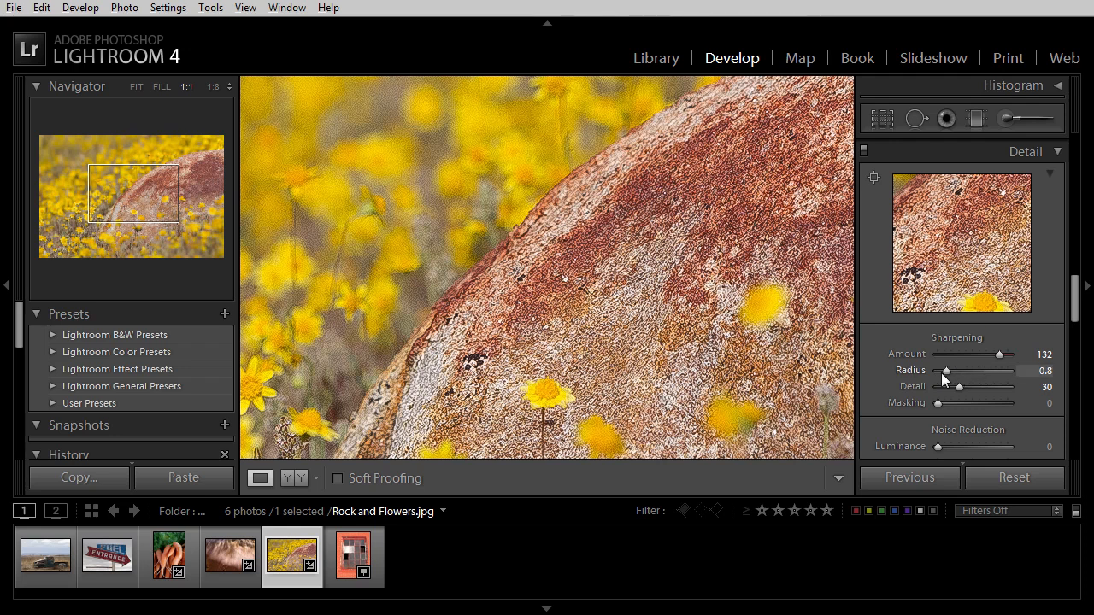
# Step: Lower the sharpening Amount to 55 and Detail to 12
pyautogui.moveTo(997, 353); pyautogui.dragTo(962, 355)
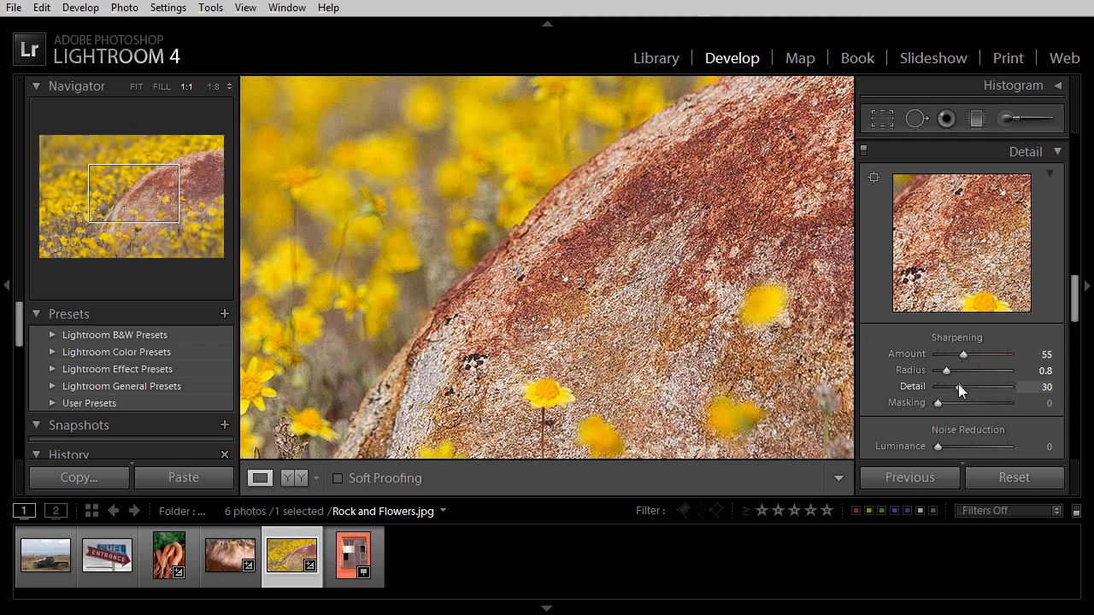
pyautogui.moveTo(959, 386)
pyautogui.mouseDown()
pyautogui.moveTo(988, 388)
pyautogui.moveTo(946, 389)
pyautogui.mouseUp()
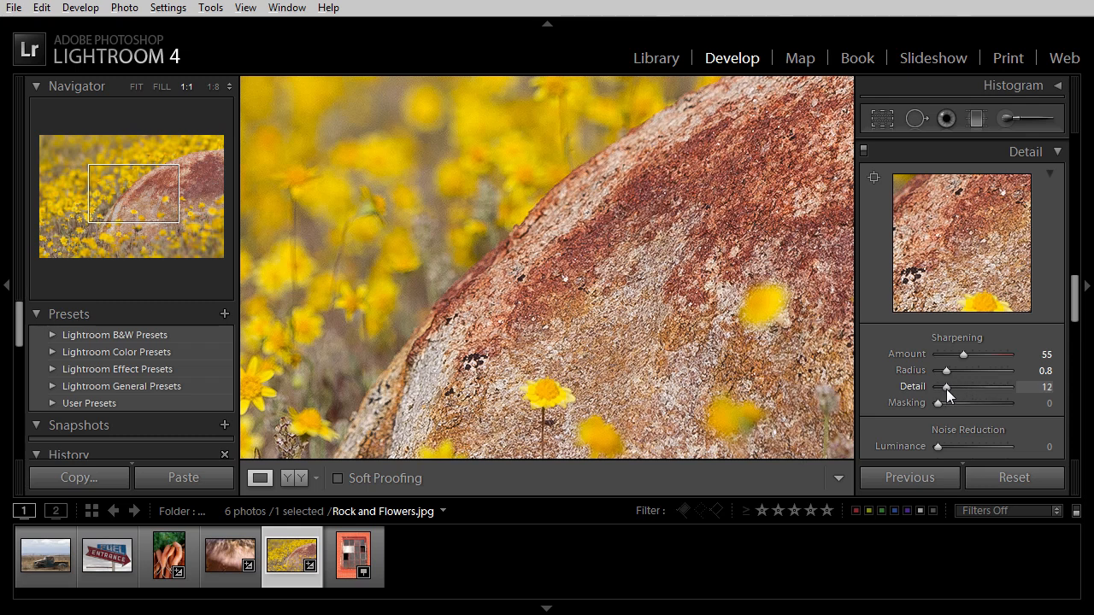